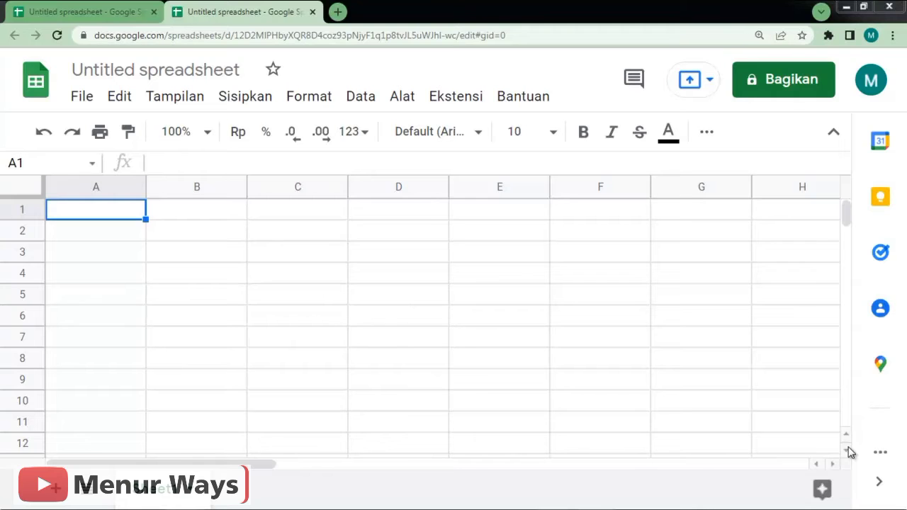
# Enter the column headers "Bhs Indonesia" in cell A1 and "Bhs Inggris" in cell B1.
pyautogui.click(277, 251)
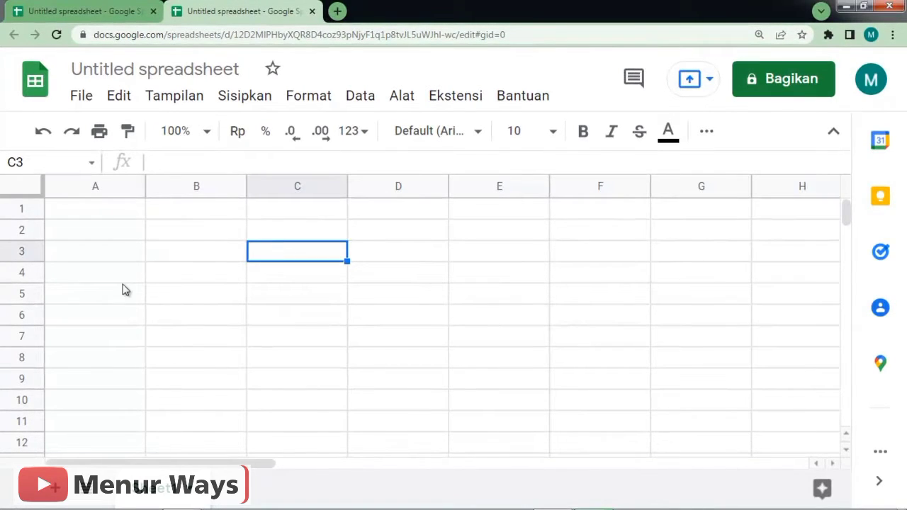
pyautogui.click(123, 210)
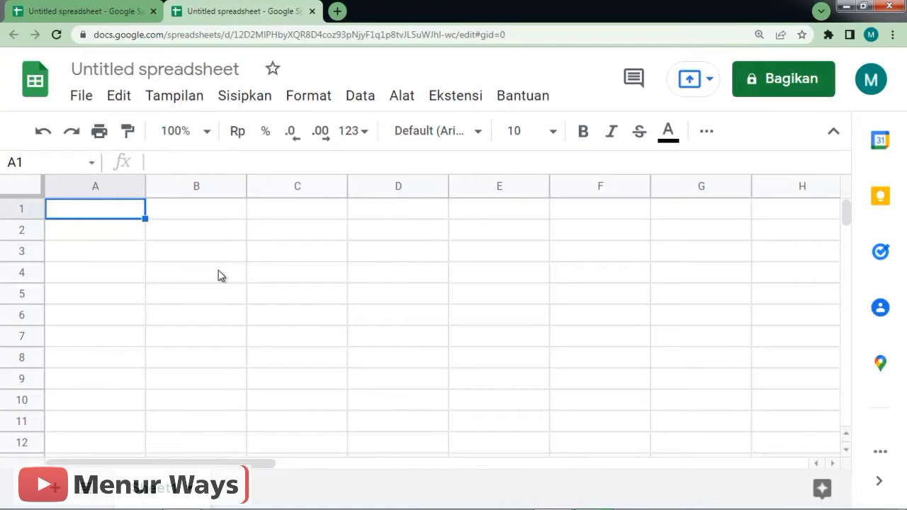
pyautogui.doubleClick(111, 215)
pyautogui.write('B')
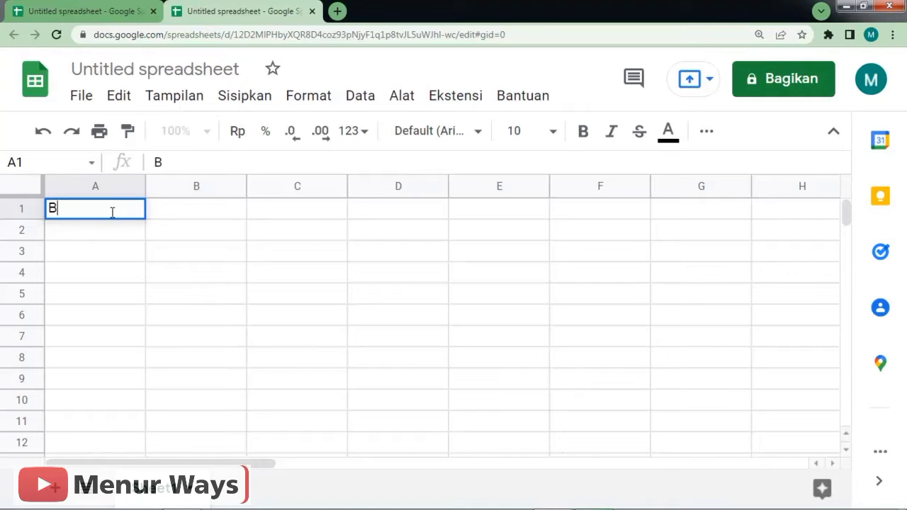
pyautogui.write('hs Indonesia')
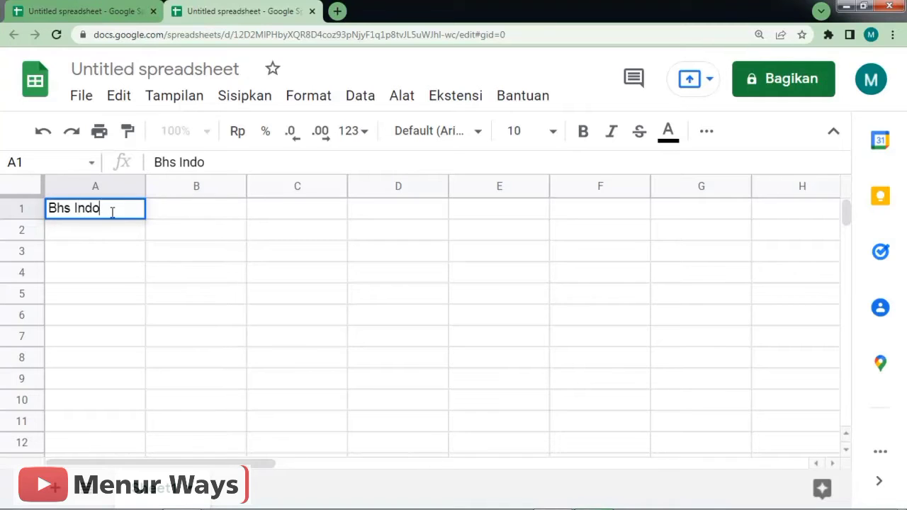
pyautogui.click(229, 215)
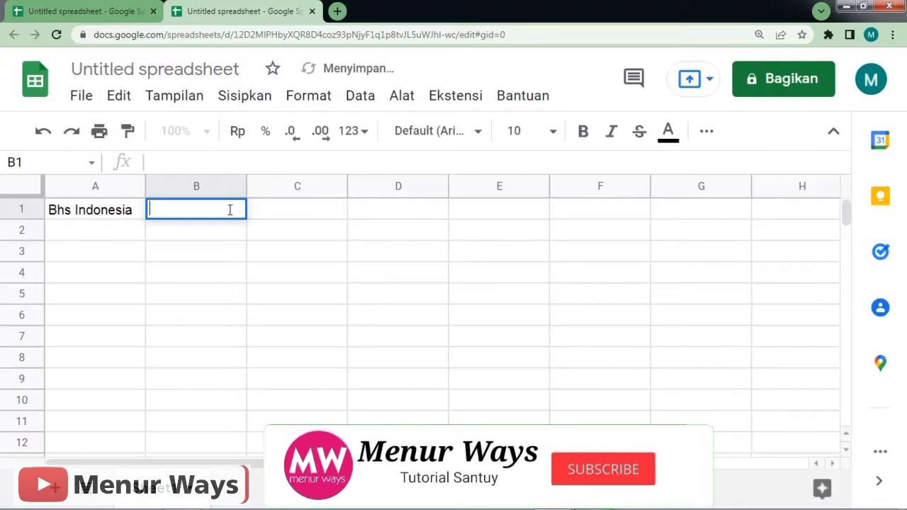
pyautogui.write('Bahas')
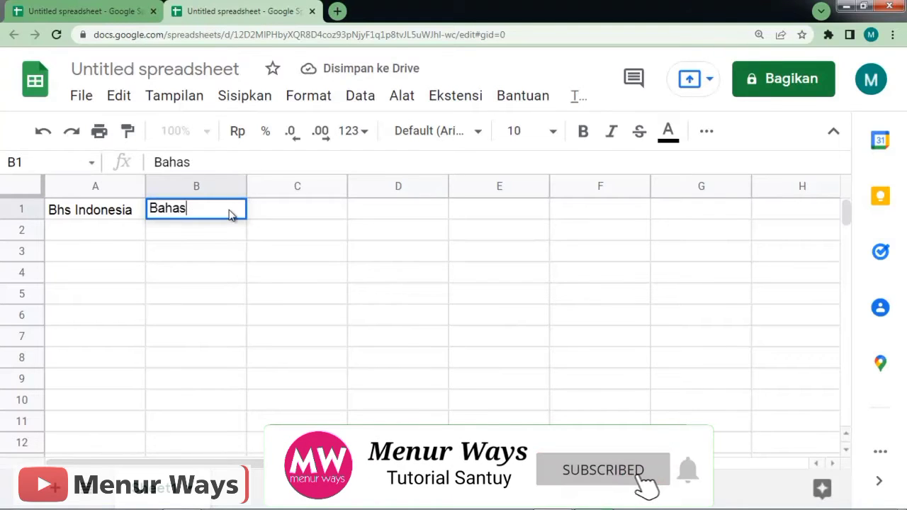
pyautogui.press('BackSpace')
pyautogui.press('BackSpace')
pyautogui.press('BackSpace')
pyautogui.press('BackSpace')
pyautogui.write('hs Inggris')
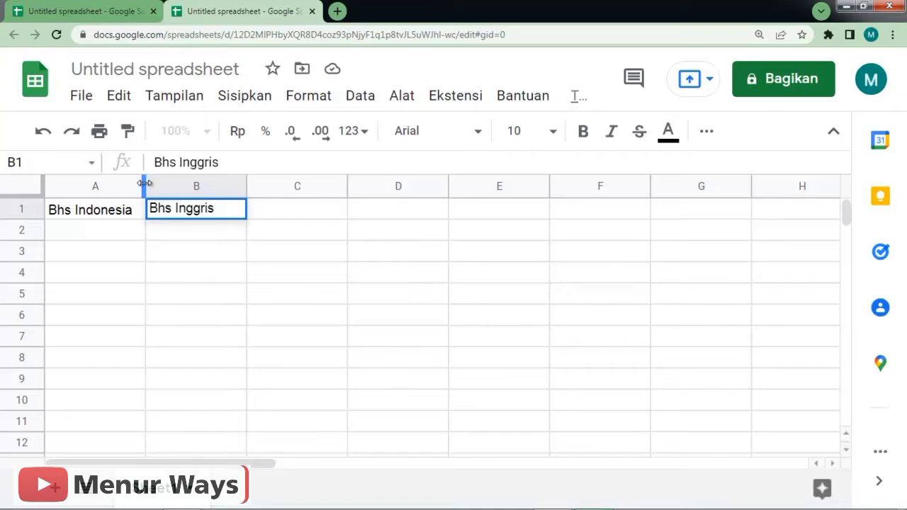
# Widen columns A and B to make room for longer phrases, with B somewhat wider than A.
pyautogui.moveTo(145, 184); pyautogui.dragTo(294, 184)
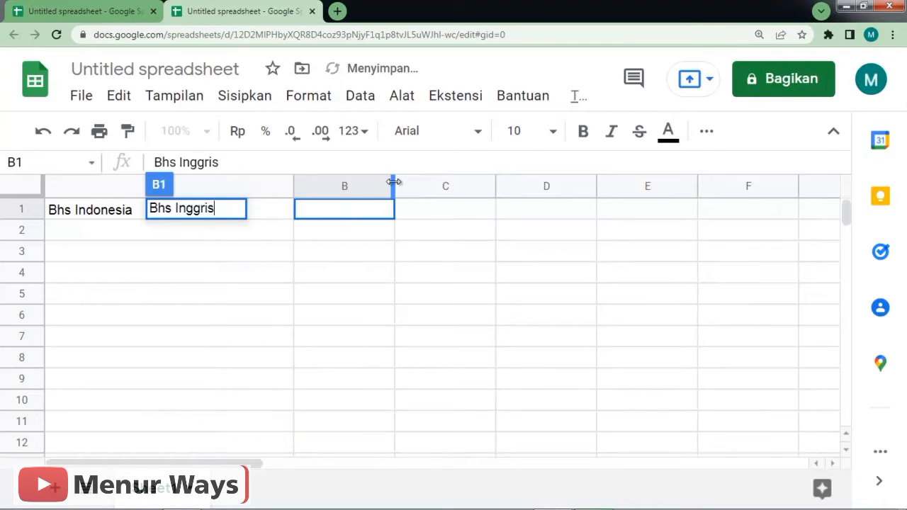
pyautogui.moveTo(394, 186); pyautogui.dragTo(481, 185)
pyautogui.click(420, 275)
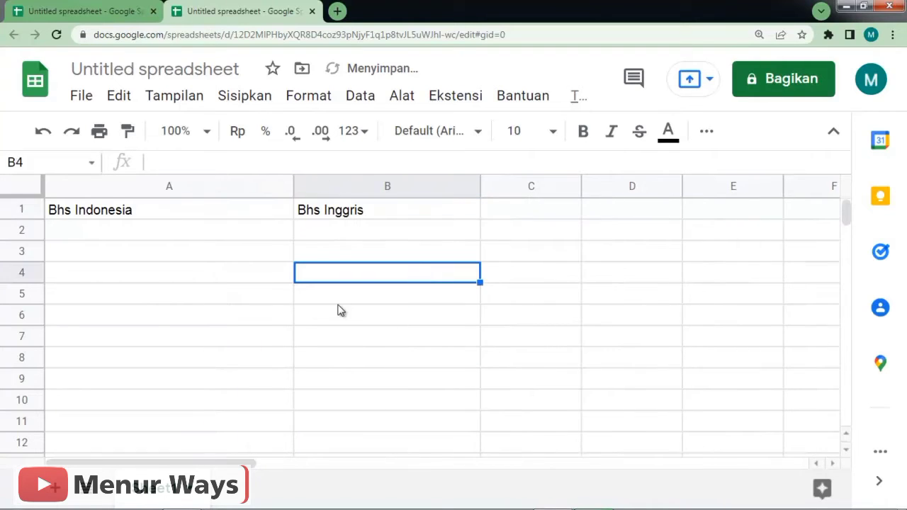
pyautogui.moveTo(480, 184); pyautogui.dragTo(603, 159)
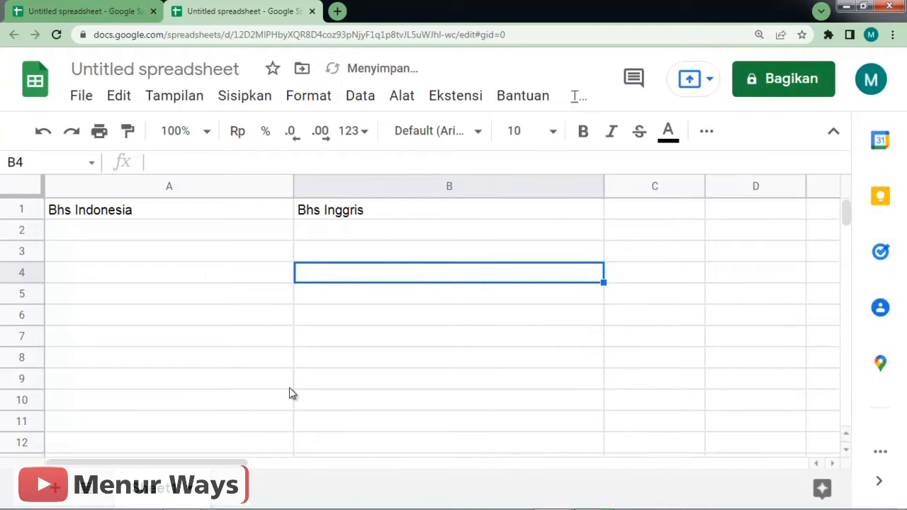
# Enter the phrase "Apa Kabar?" in cell A2 under the Bhs Indonesia header.
pyautogui.click(154, 231)
pyautogui.click(349, 238)
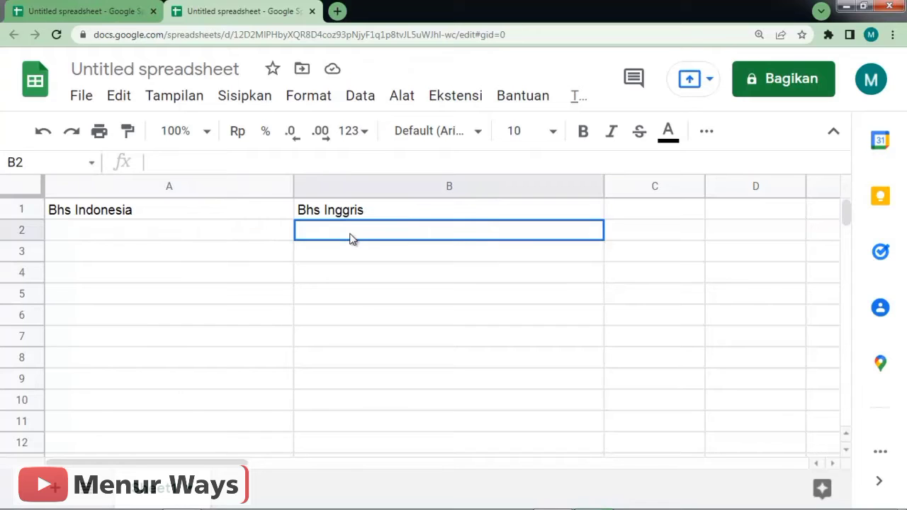
pyautogui.click(157, 232)
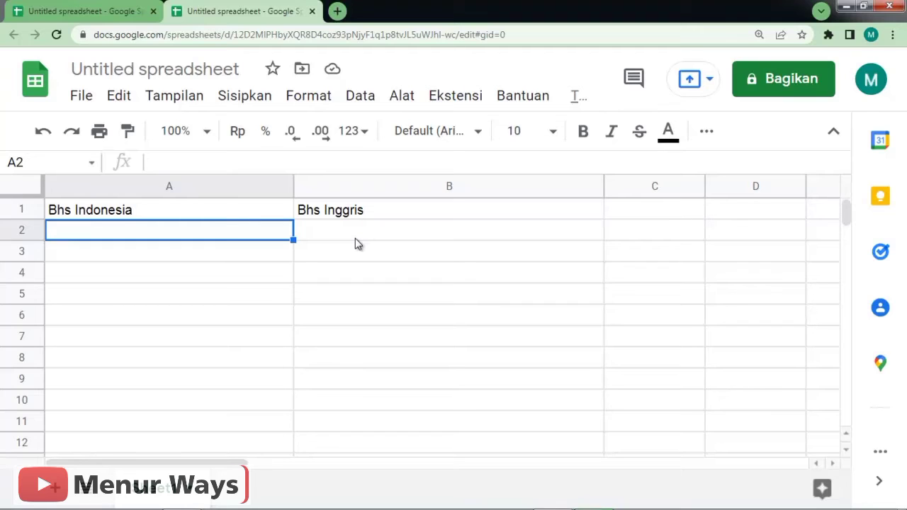
pyautogui.doubleClick(209, 235)
pyautogui.write('P')
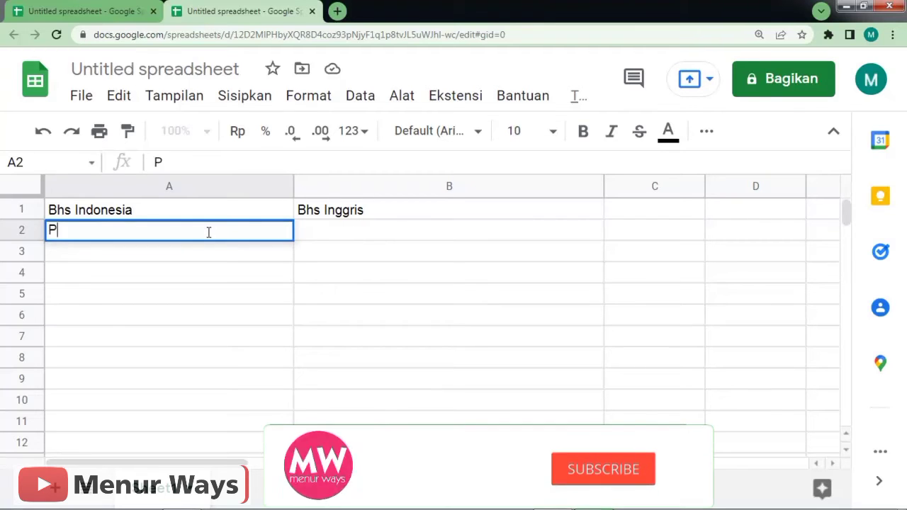
pyautogui.press('BackSpace')
pyautogui.write('Apa')
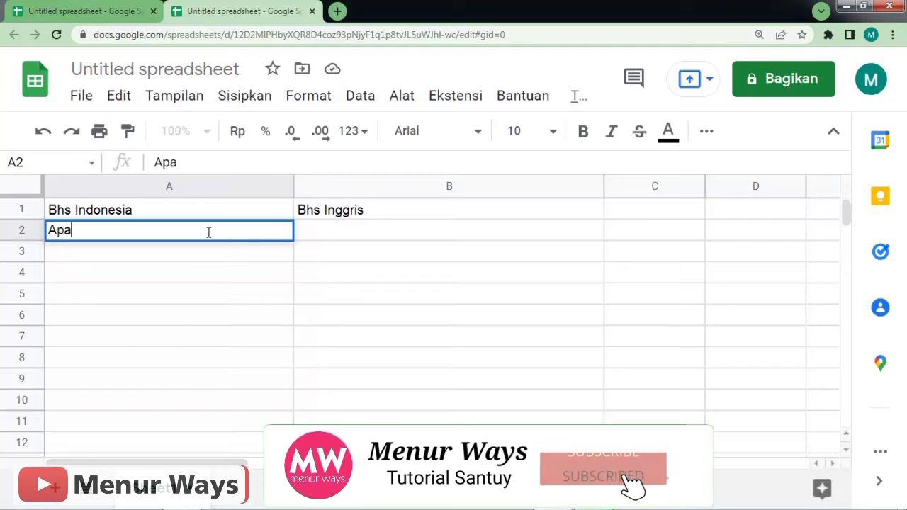
pyautogui.write(' Kabar?')
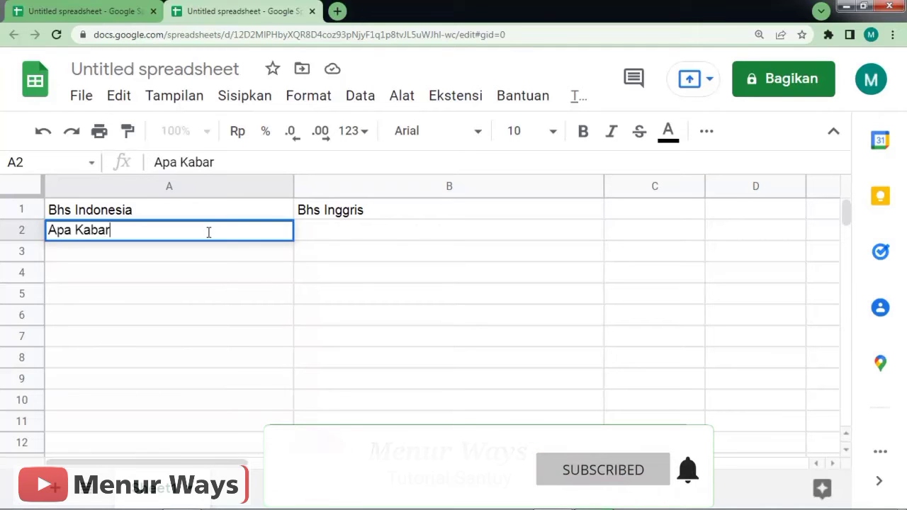
# Start a GOOGLETRANSLATE formula in cell B2 with A2 as the text to translate.
pyautogui.click(359, 238)
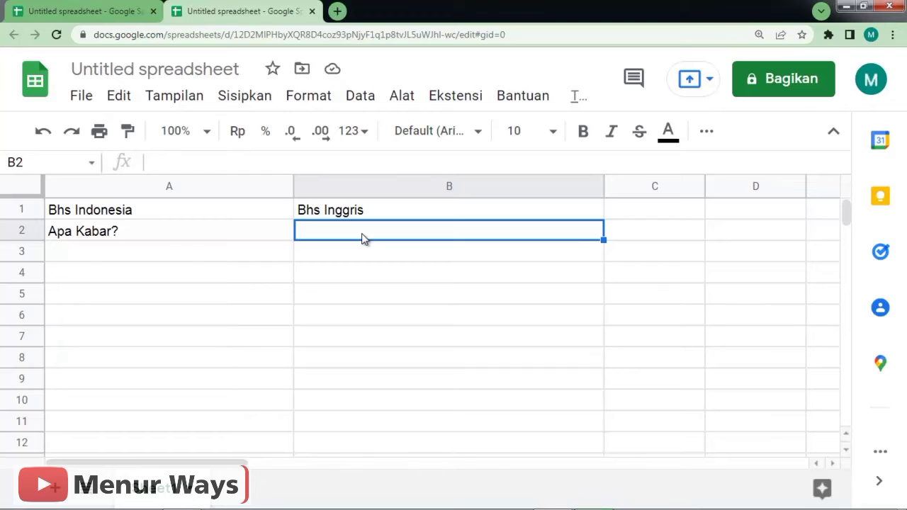
pyautogui.doubleClick(363, 235)
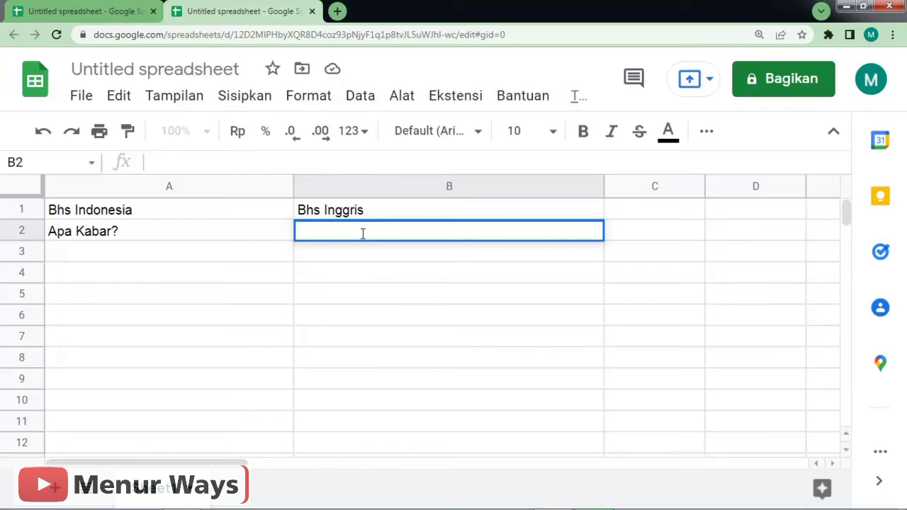
pyautogui.write('=')
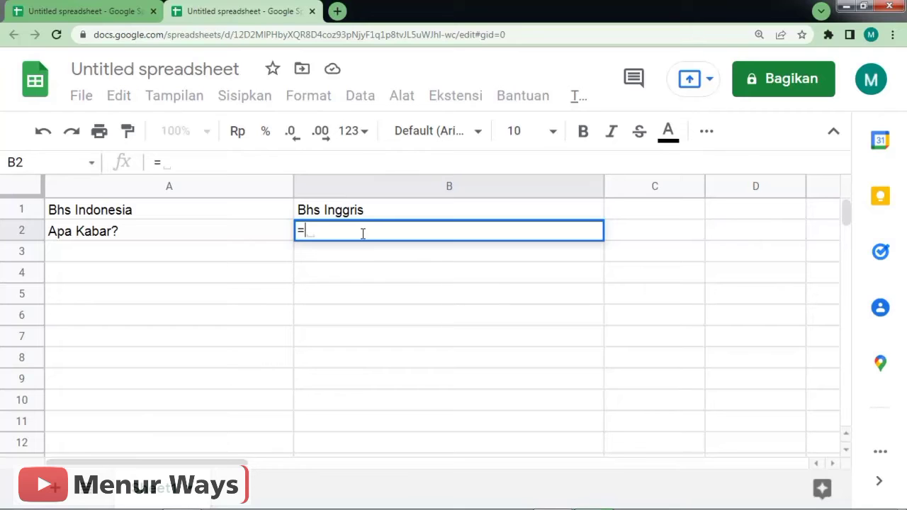
pyautogui.write('goo')
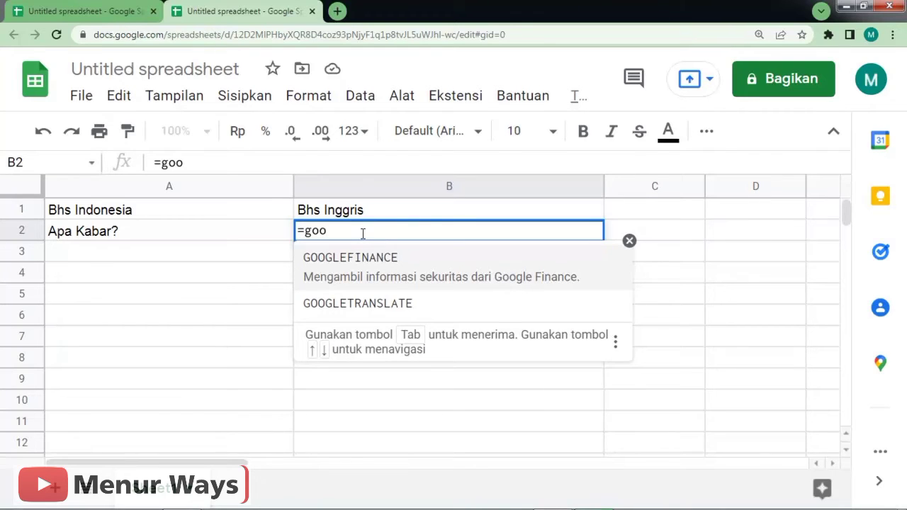
pyautogui.write('gletra')
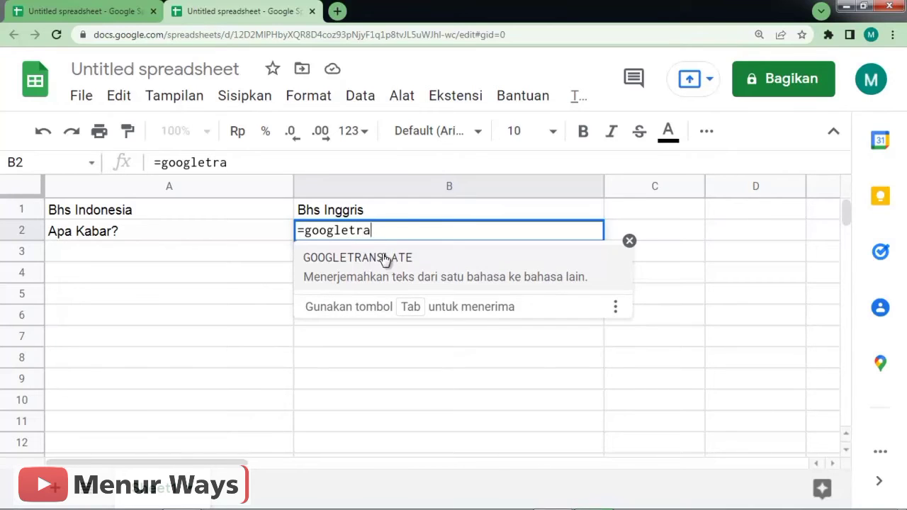
pyautogui.click(369, 269)
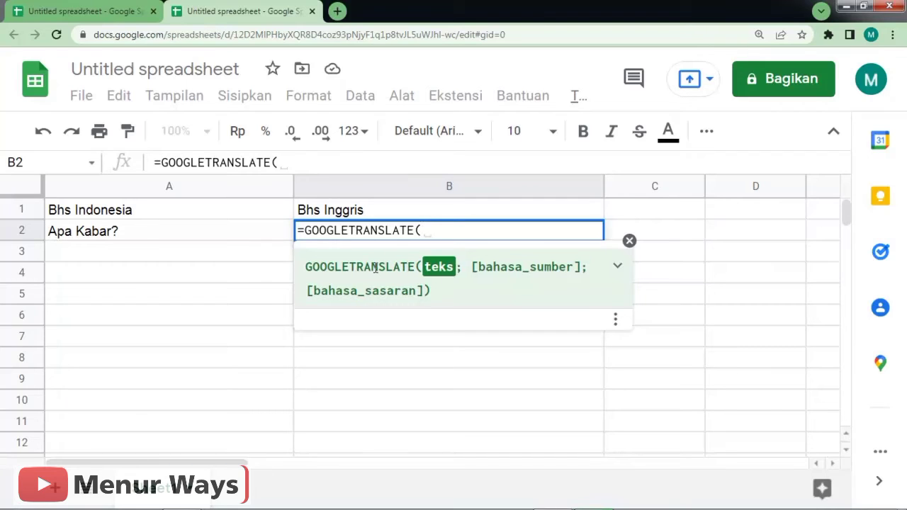
pyautogui.click(92, 239)
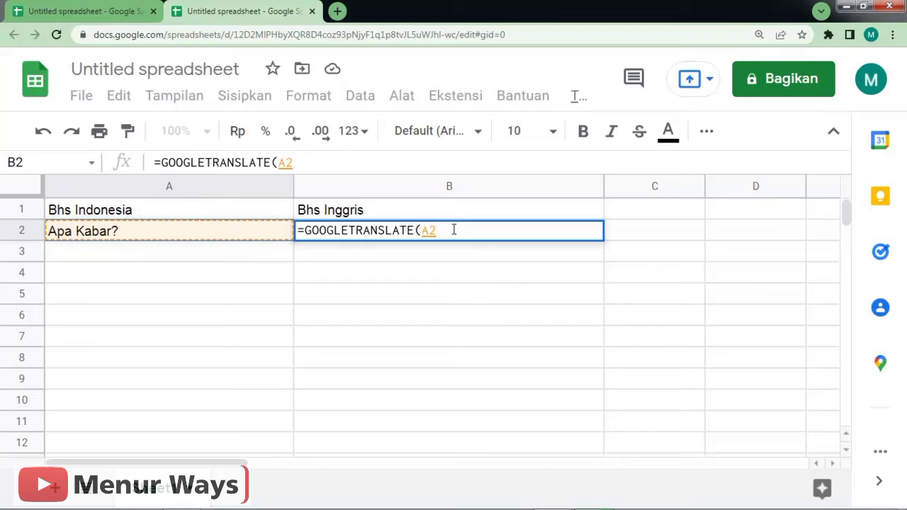
# Complete the B2 translation formula with source language "in" and target language "en", using semicolon separators.
pyautogui.write(';')
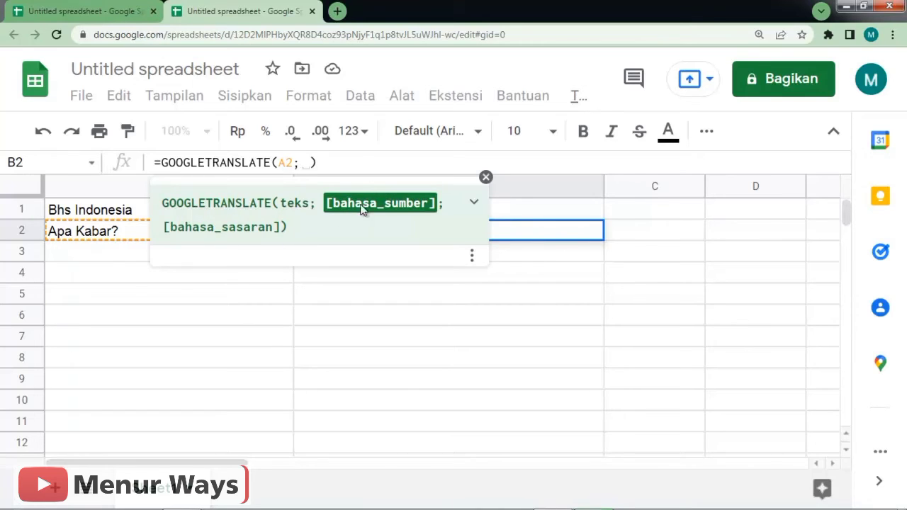
pyautogui.press('BackSpace')
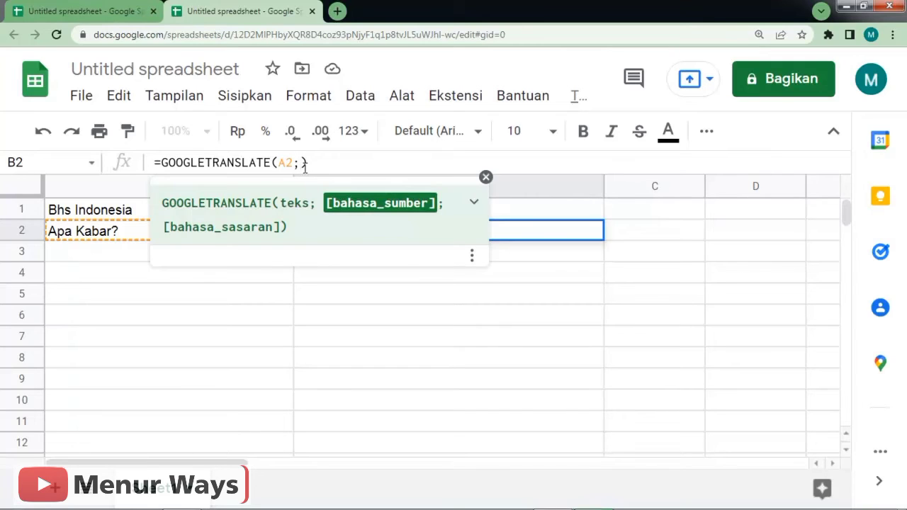
pyautogui.write('""')
pyautogui.write('in')
pyautogui.write(';')
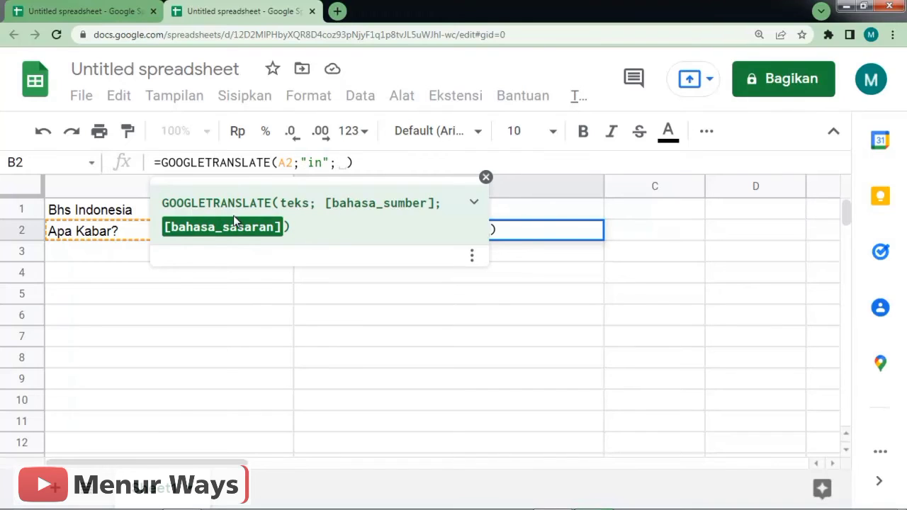
pyautogui.write('""')
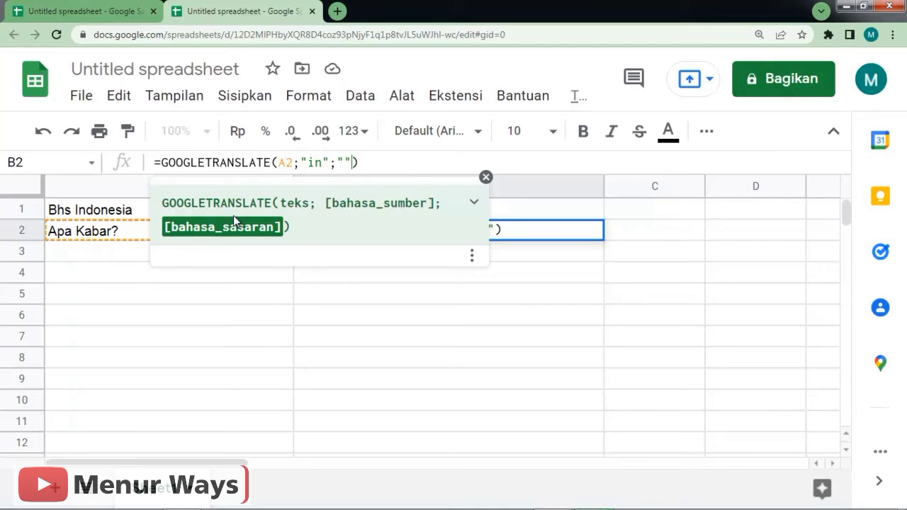
pyautogui.press('Left')
pyautogui.write('en')
pyautogui.click(389, 161)
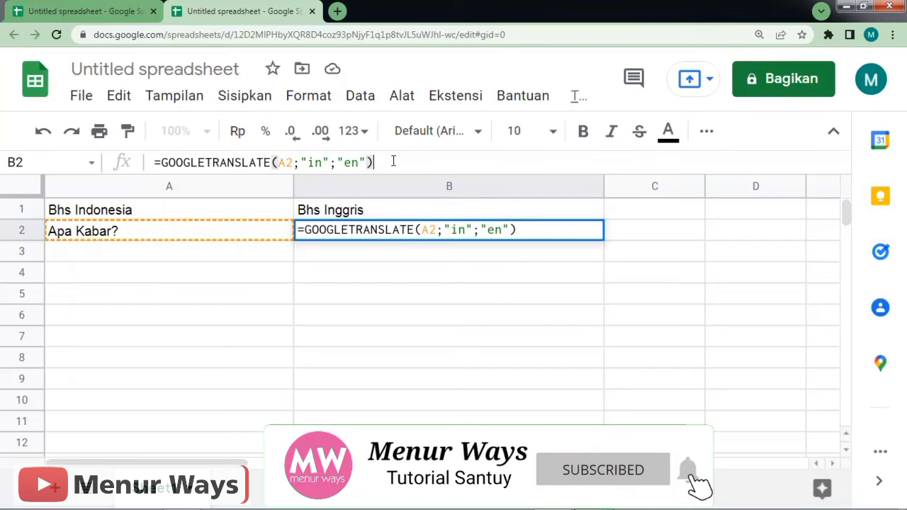
pyautogui.press('Return')
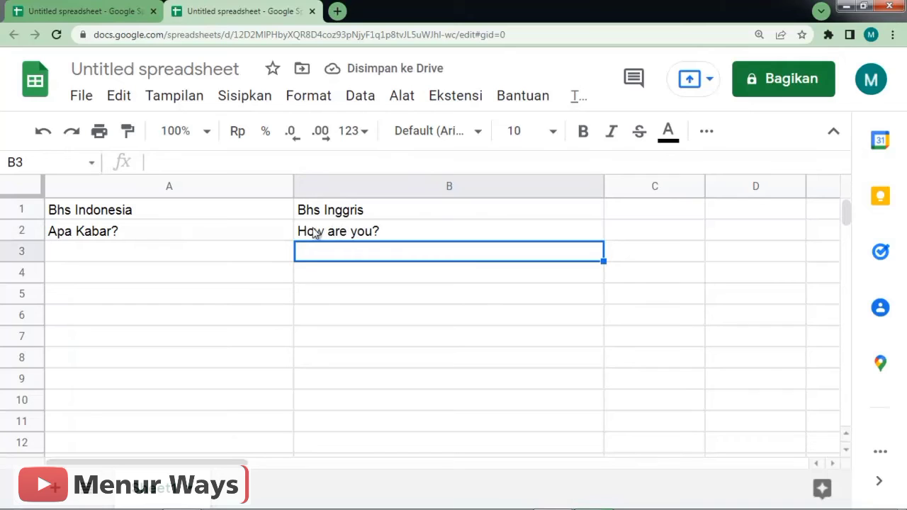
# Fill the translation formula from cell B2 down through B5.
pyautogui.click(348, 234)
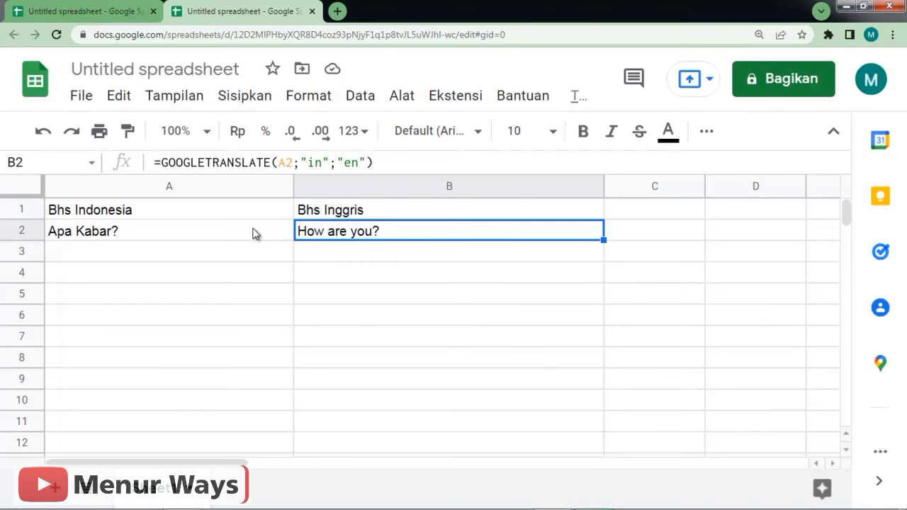
pyautogui.click(162, 259)
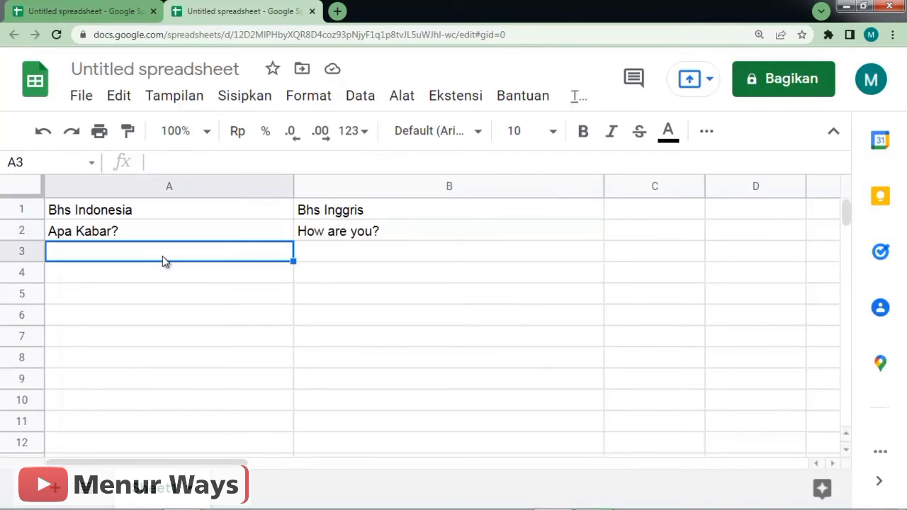
pyautogui.click(362, 236)
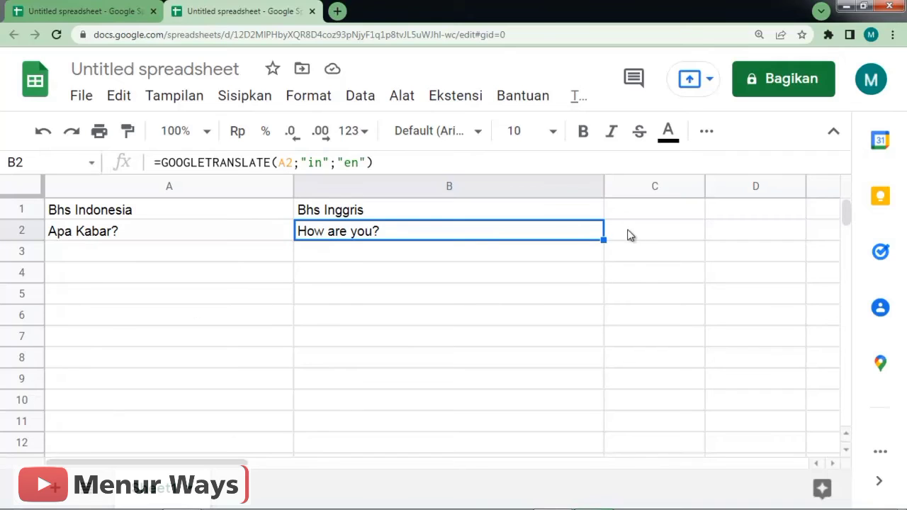
pyautogui.moveTo(603, 239); pyautogui.dragTo(601, 296)
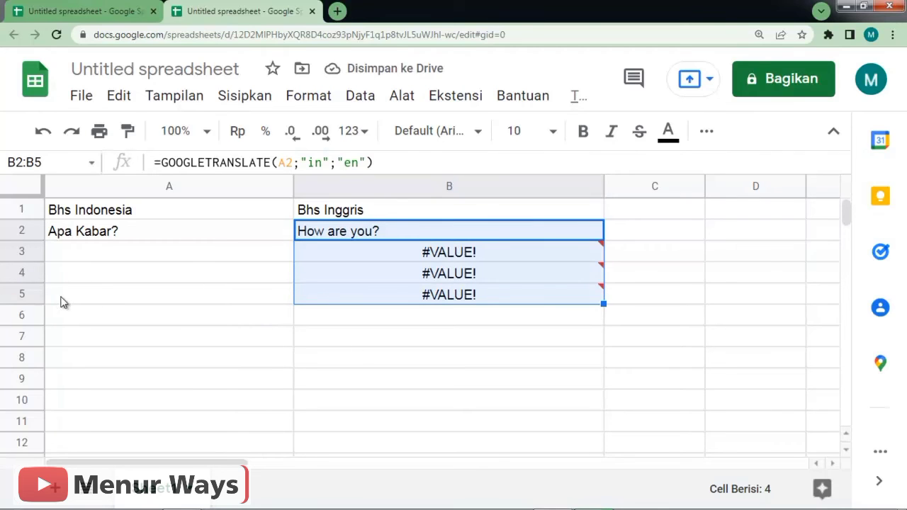
# Enter the Indonesian phrase "Alamatmu dimana?" in cell A3 below the first phrase.
pyautogui.click(96, 252)
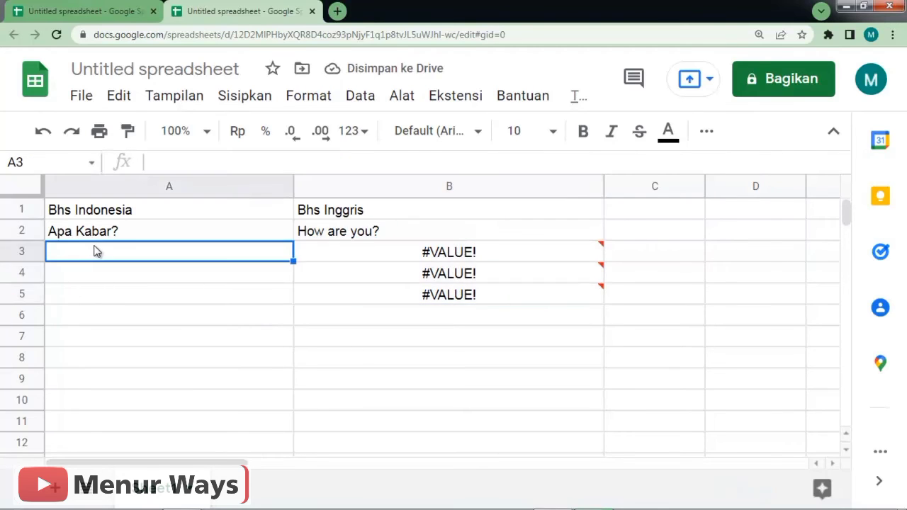
pyautogui.doubleClick(104, 252)
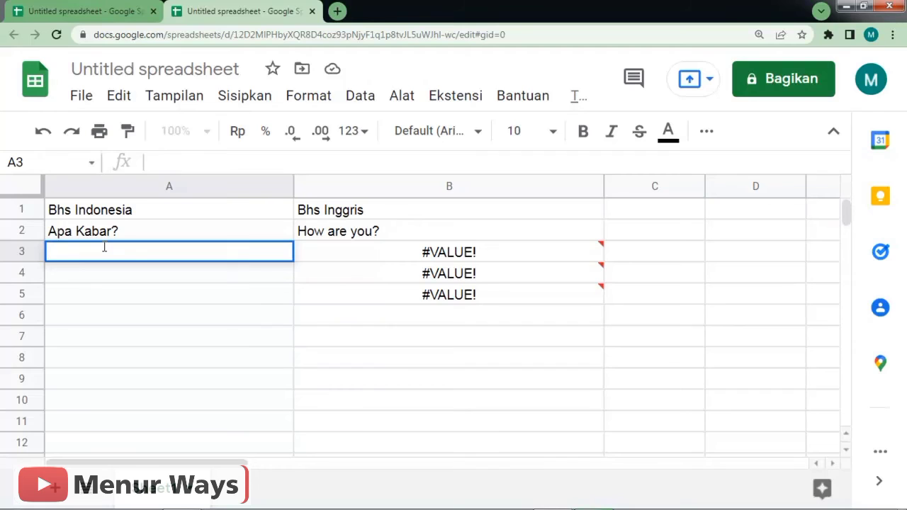
pyautogui.write('Alamatmu ')
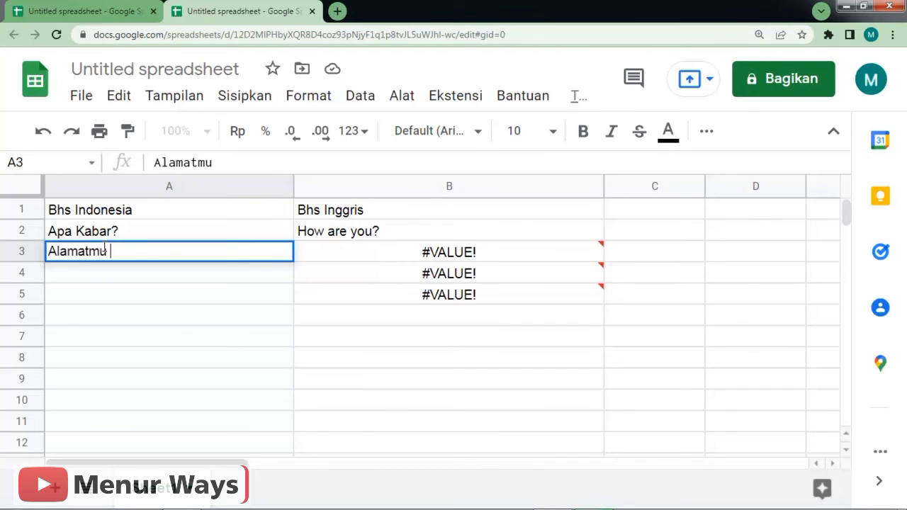
pyautogui.write('dimana')
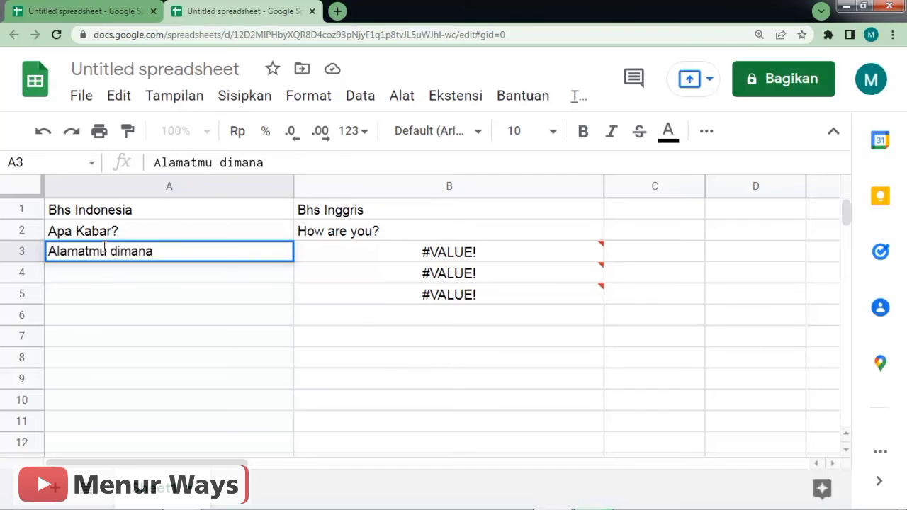
pyautogui.write('?')
pyautogui.press('Return')
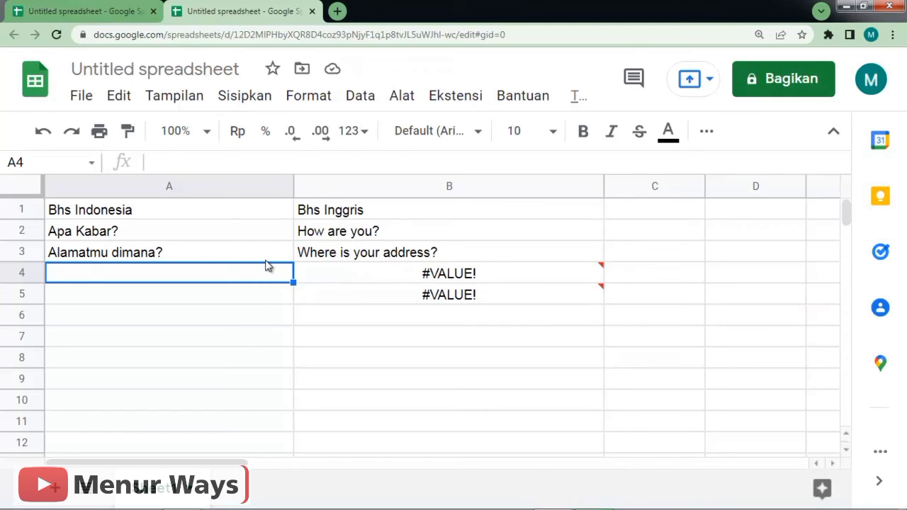
# Enter the Indonesian phrase "Siapa Namamu?" in cell A4 as the next text to translate.
pyautogui.doubleClick(125, 276)
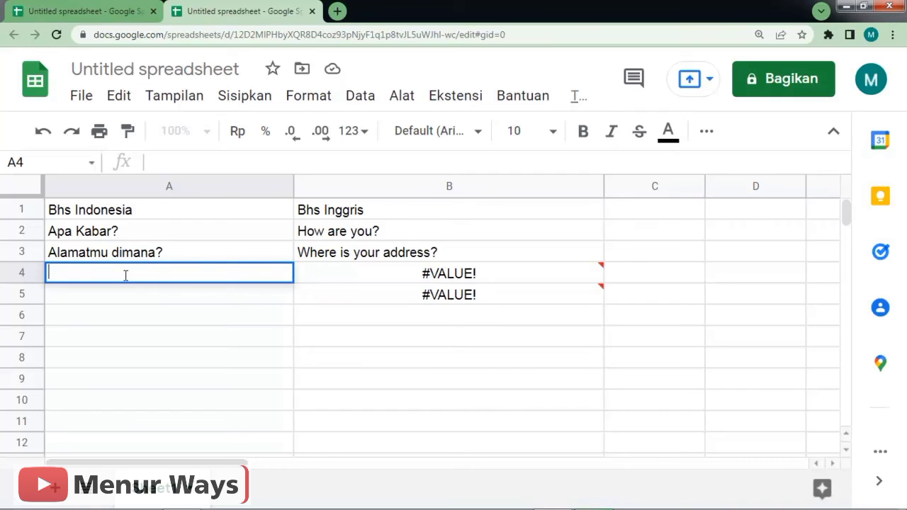
pyautogui.write('N')
pyautogui.press('BackSpace')
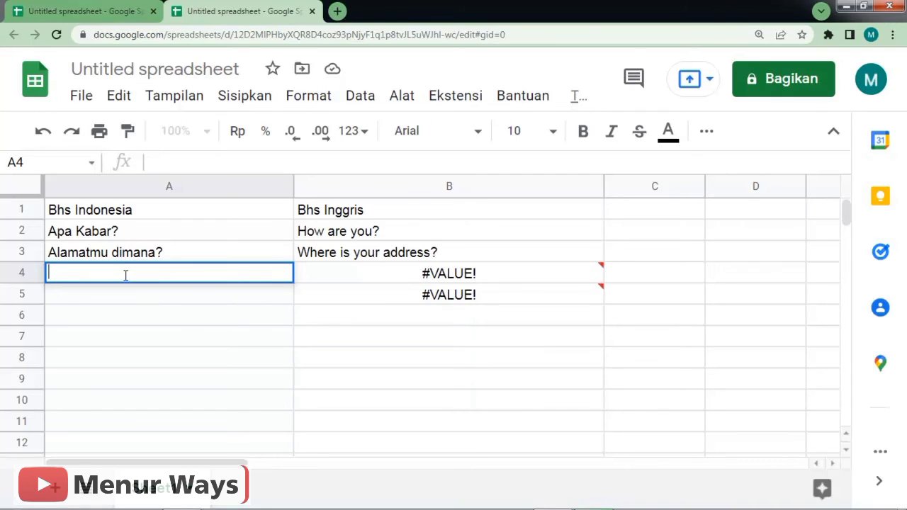
pyautogui.write('Siapa Namamu')
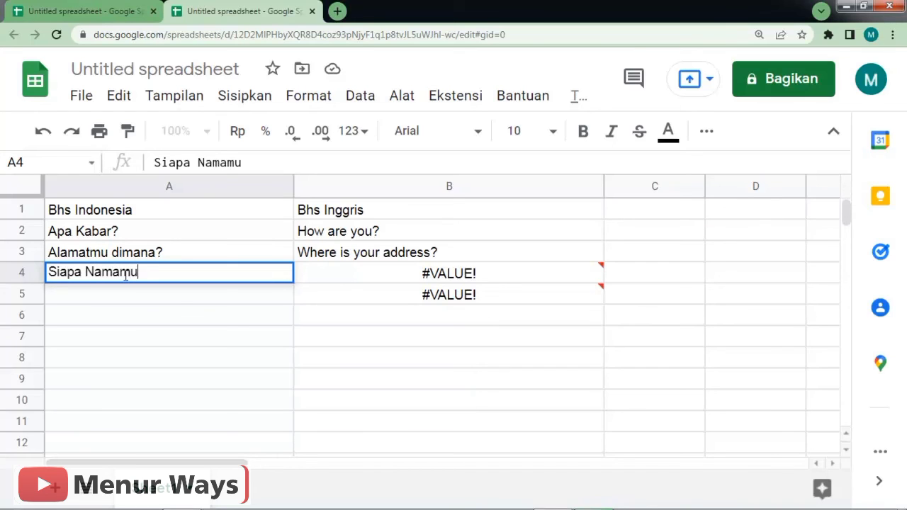
pyautogui.write('?')
pyautogui.press('Return')
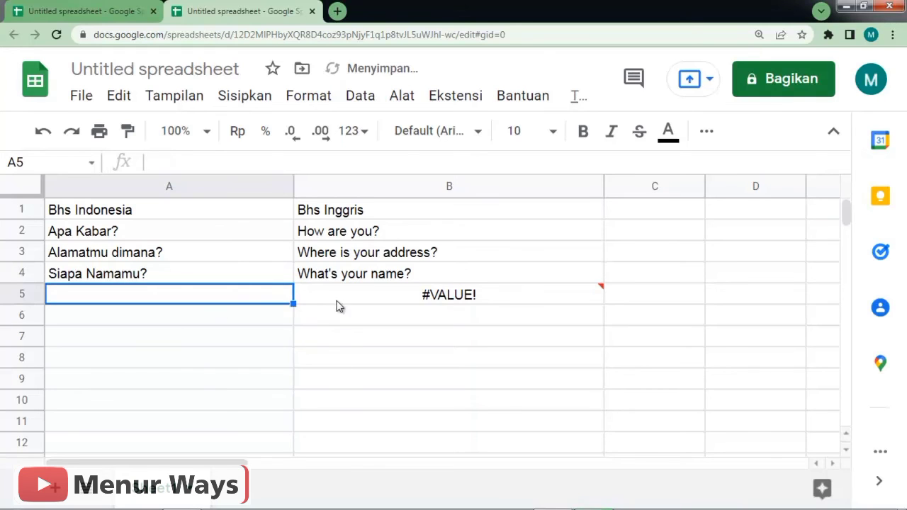
# Enter the Indonesian sentence "Saya Superman" in cell A5, the last row with a translation formula.
pyautogui.moveTo(406, 292)
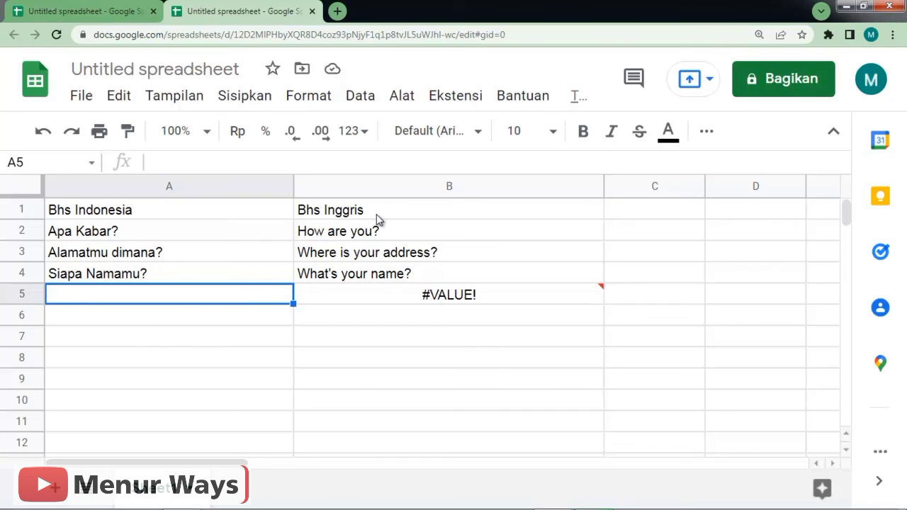
pyautogui.doubleClick(152, 300)
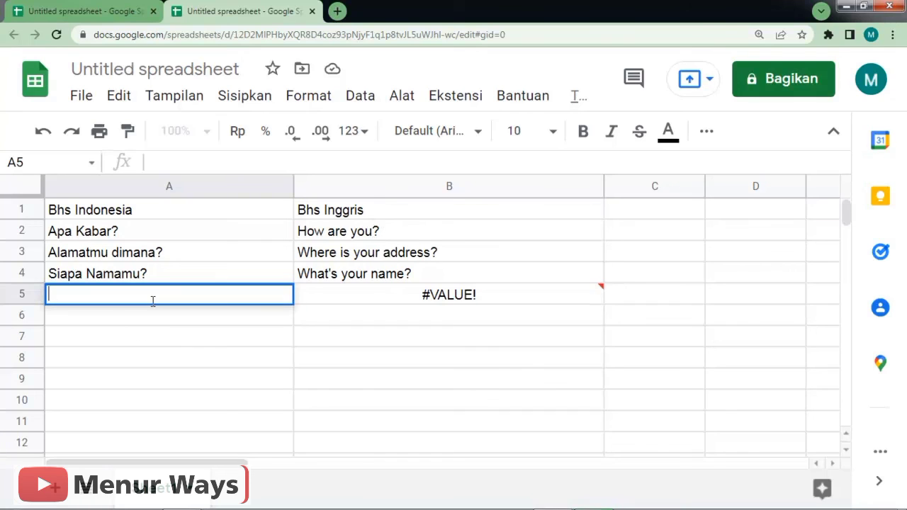
pyautogui.write('i')
pyautogui.write('Saya')
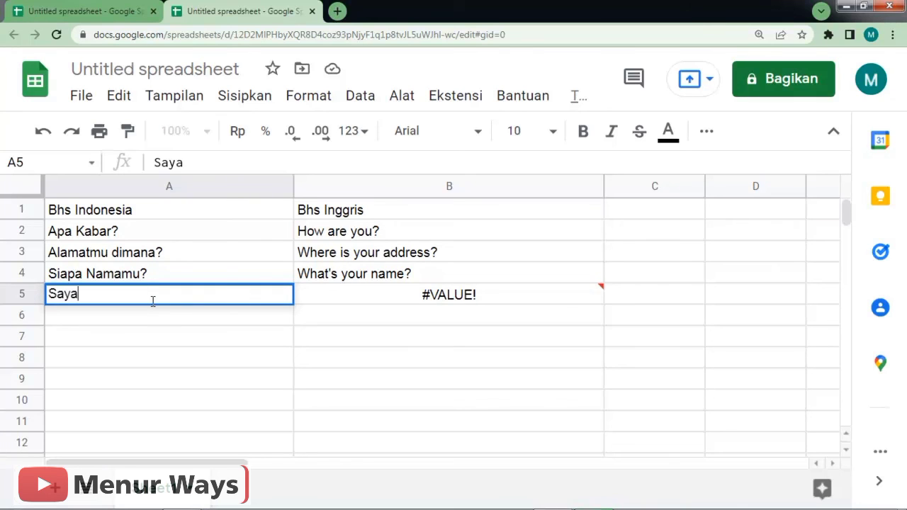
pyautogui.write(' Superman')
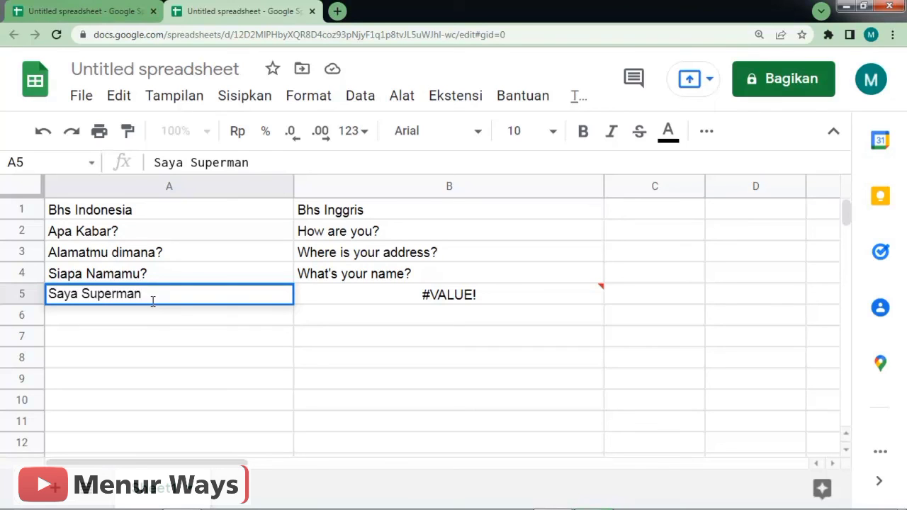
pyautogui.press('Return')
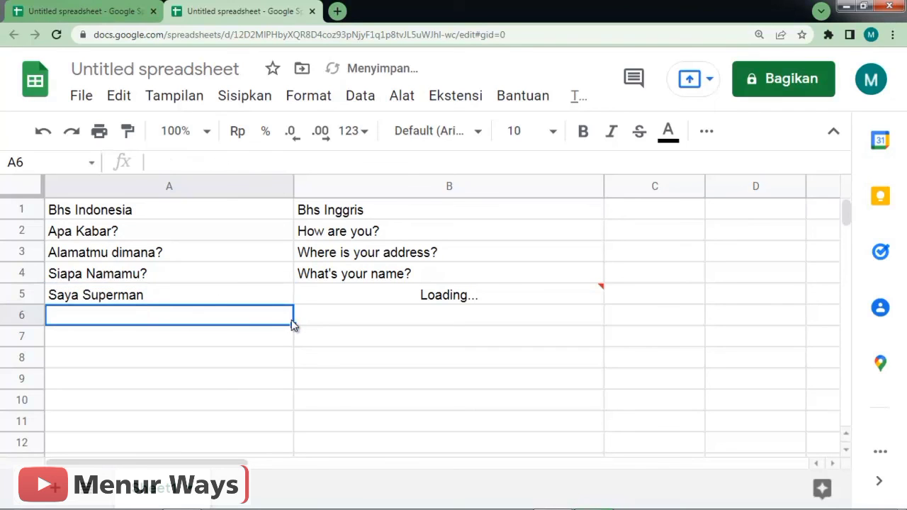